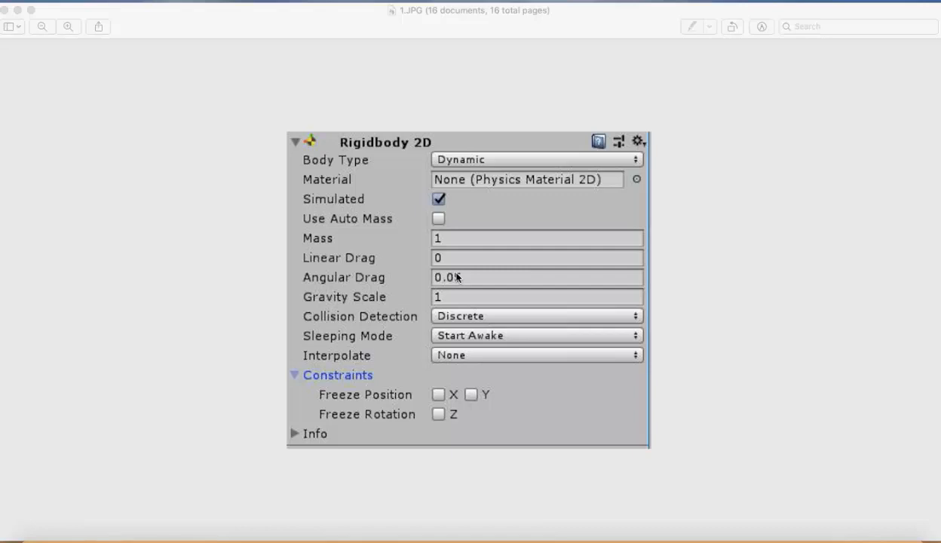
Page through the Rigidbody 2D reference images from 1.JPG to 5.jpg in Preview
{"action": "scroll", "coordinate": [456, 277], "scroll_direction": "right", "scroll_amount": 3}
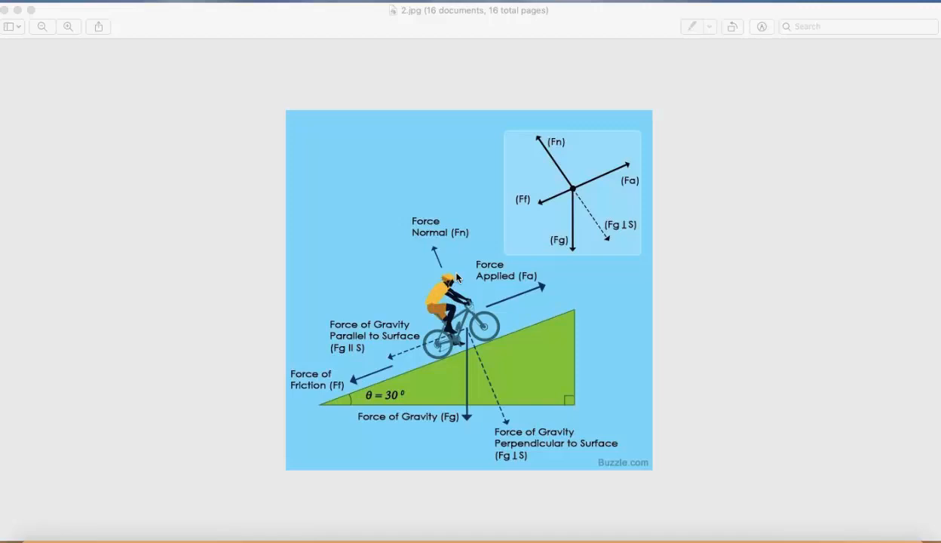
{"action": "scroll", "coordinate": [457, 278], "scroll_direction": "right", "scroll_amount": 3}
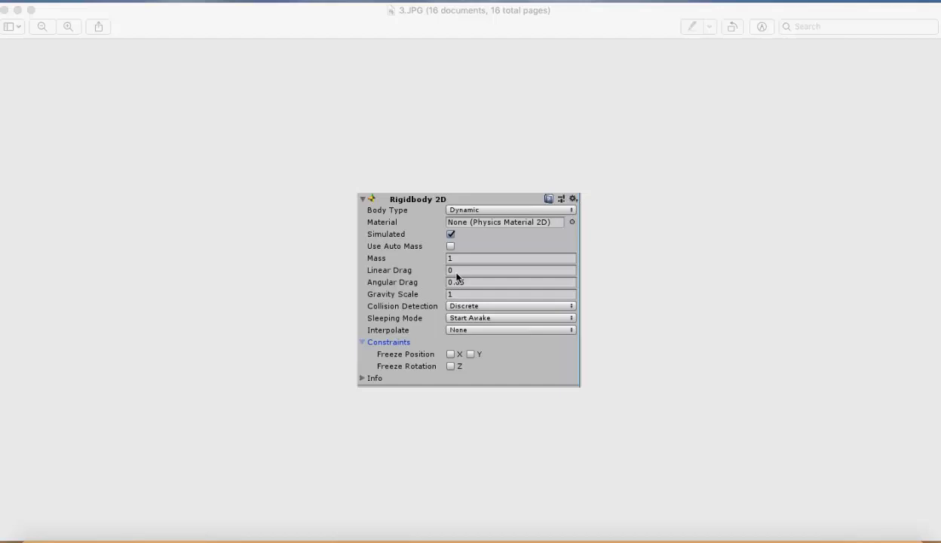
{"action": "scroll", "coordinate": [457, 277], "scroll_direction": "right", "scroll_amount": 3}
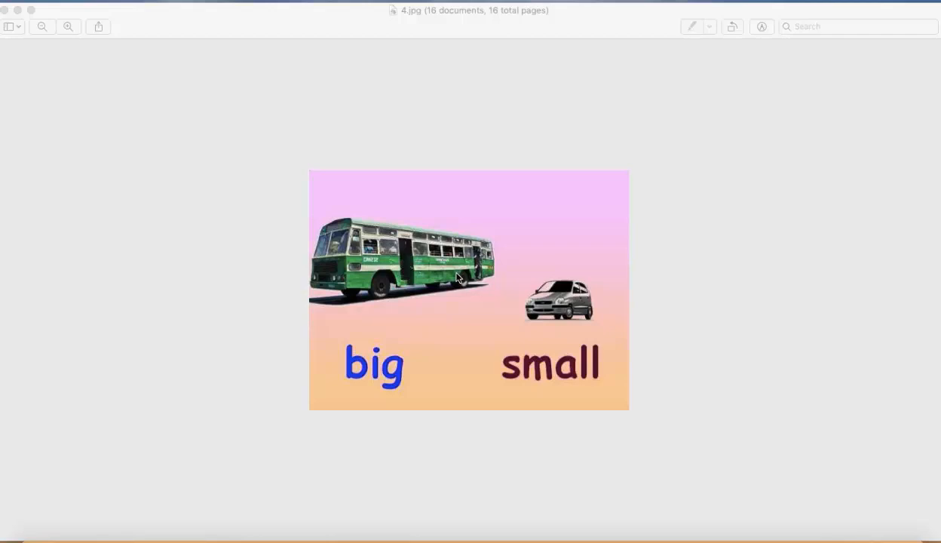
{"action": "scroll", "coordinate": [456, 273], "scroll_direction": "right", "scroll_amount": 3}
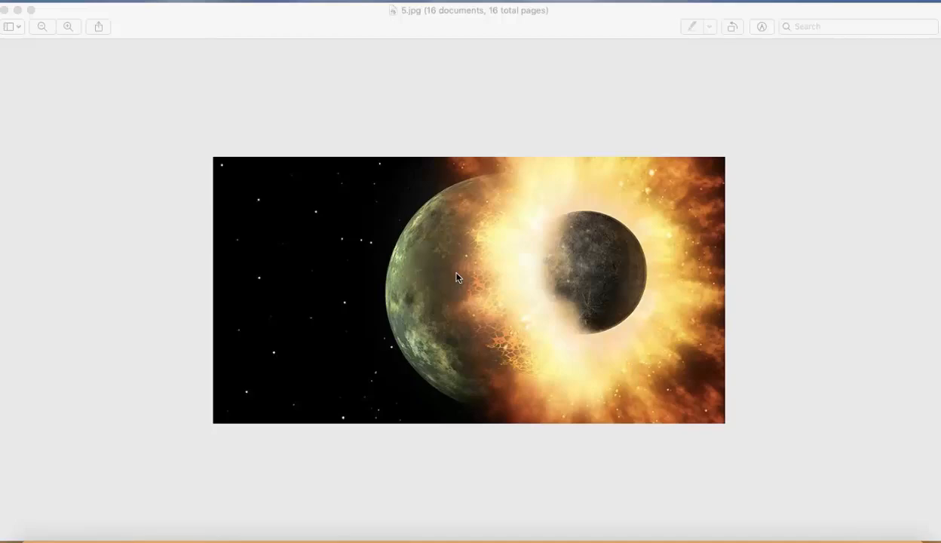
Switch to Unity, select the Ball object and play-test the scene with its current physics settings
{"action": "left_click", "coordinate": [779, 540]}
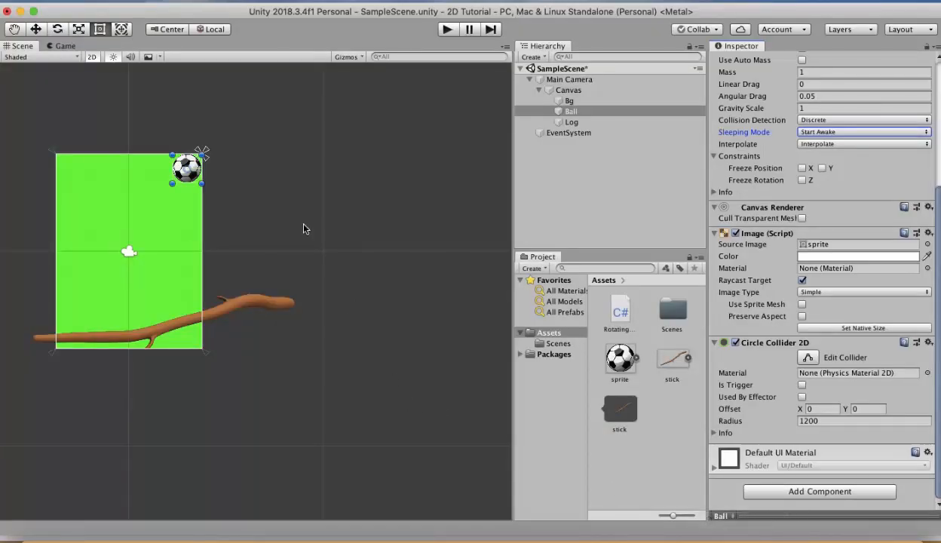
{"action": "left_click_drag", "start_coordinate": [304, 229], "coordinate": [314, 247]}
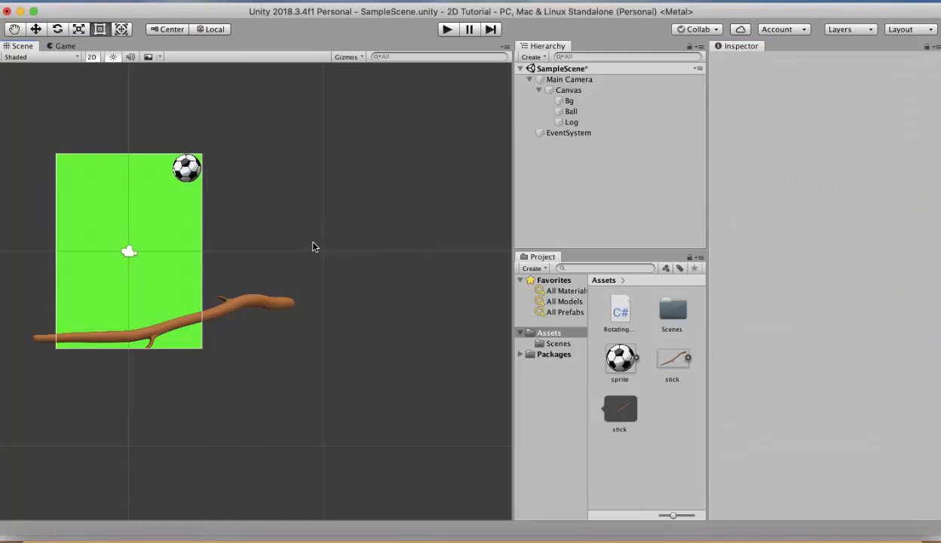
{"action": "scroll", "coordinate": [314, 247], "scroll_direction": "up", "scroll_amount": 3}
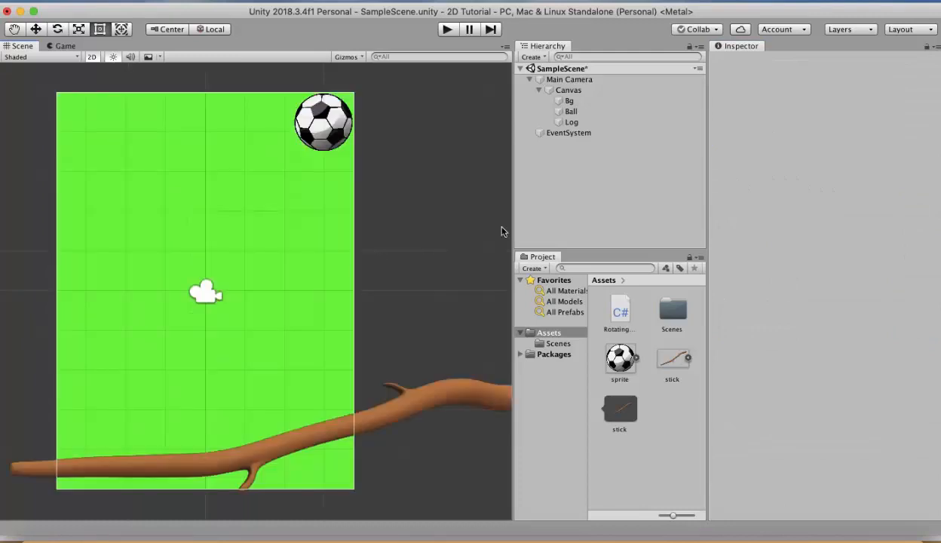
{"action": "left_click", "coordinate": [574, 112]}
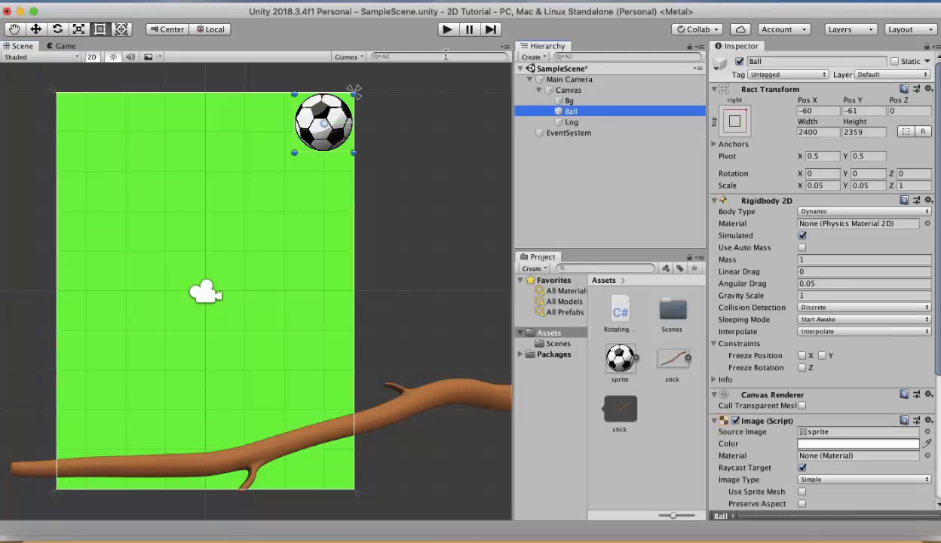
{"action": "left_click", "coordinate": [448, 31]}
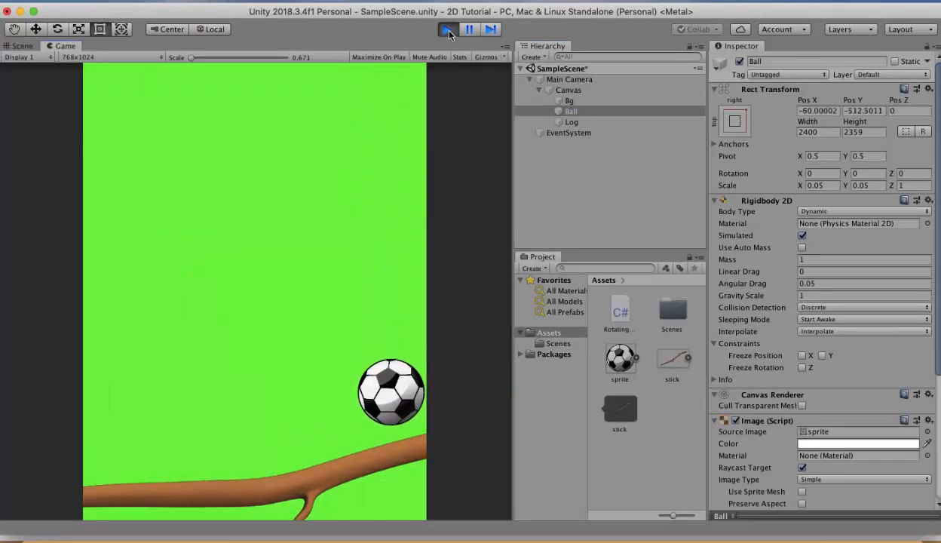
{"action": "left_click", "coordinate": [448, 30]}
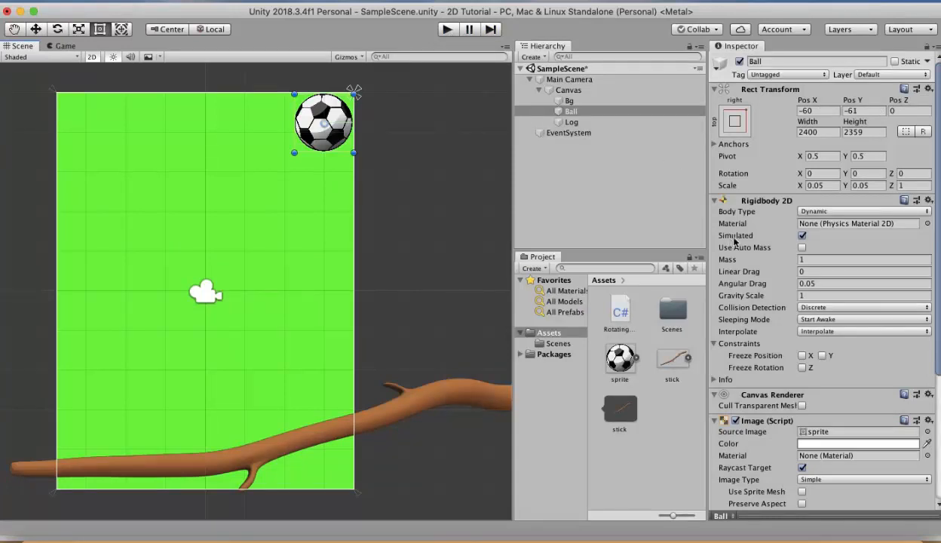
Set the Ball's Rigidbody 2D linear drag to 5 and play-test the scene
{"action": "left_click", "coordinate": [813, 271]}
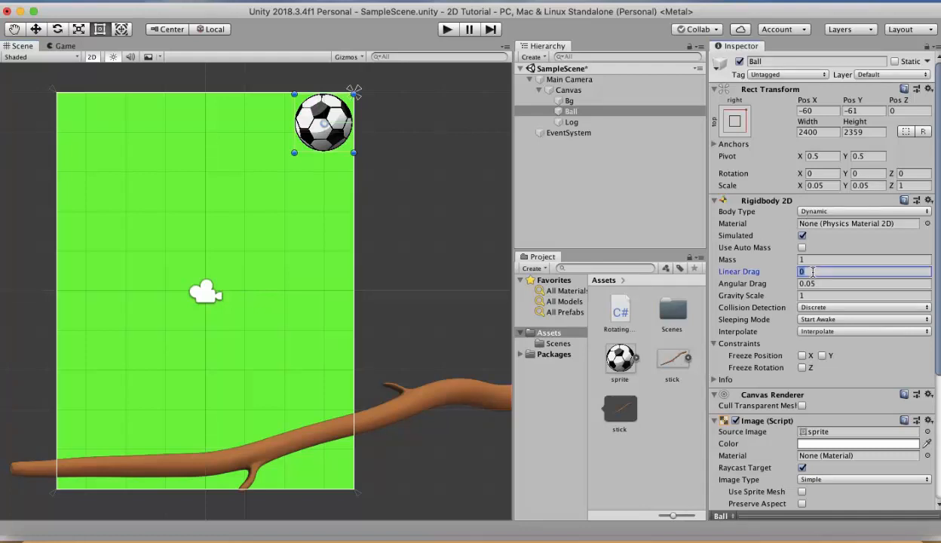
{"action": "type", "text": "5"}
{"action": "left_click", "coordinate": [446, 32]}
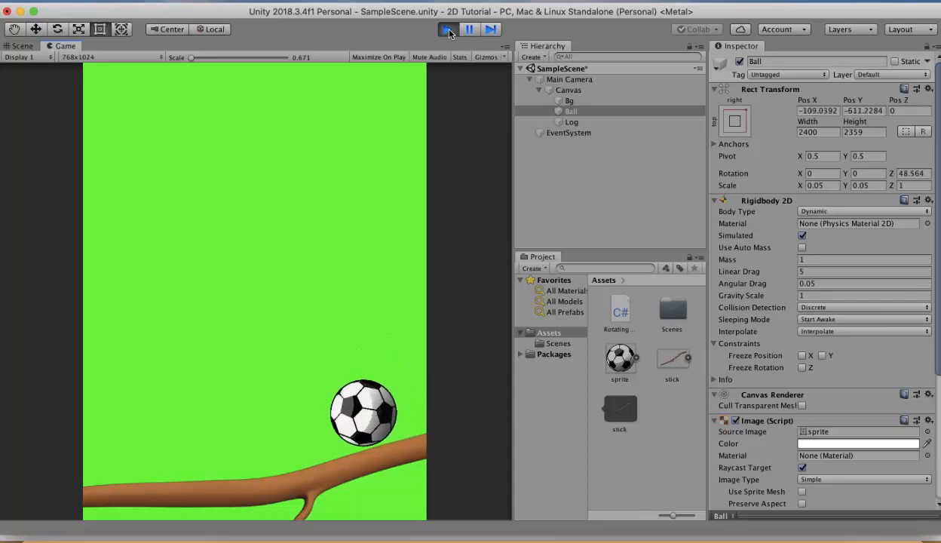
{"action": "left_click", "coordinate": [448, 30]}
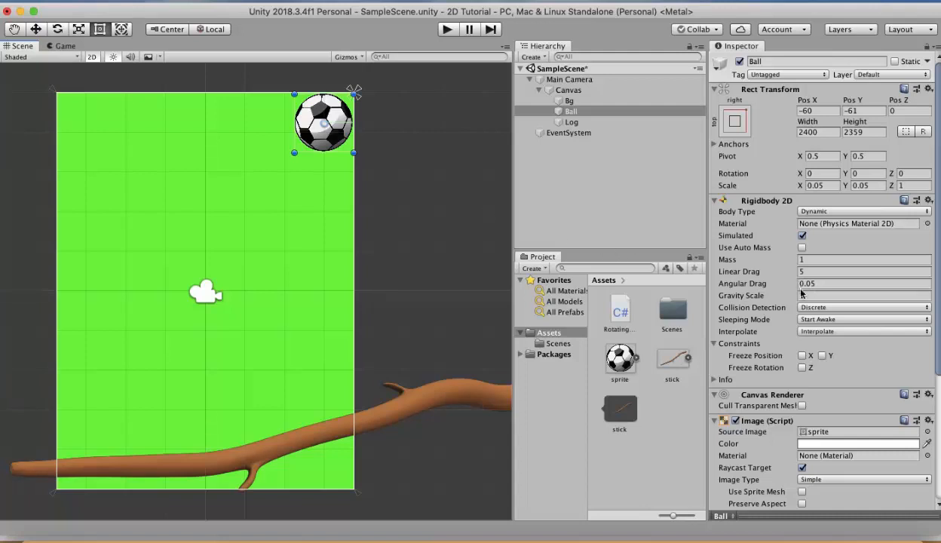
Reset the Ball's Rigidbody 2D linear drag to 0 and play-test the scene again
{"action": "left_click", "coordinate": [830, 272]}
{"action": "type", "text": "0"}
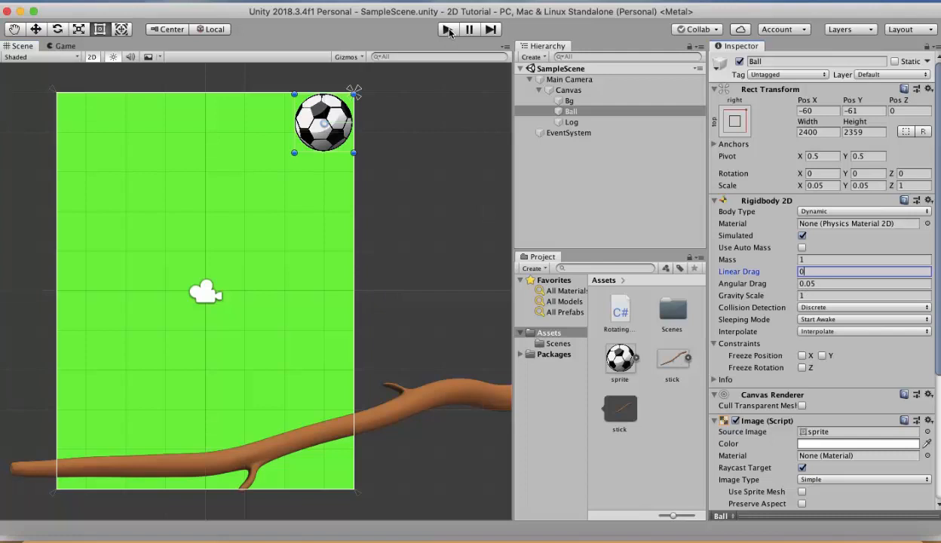
{"action": "left_click", "coordinate": [448, 30]}
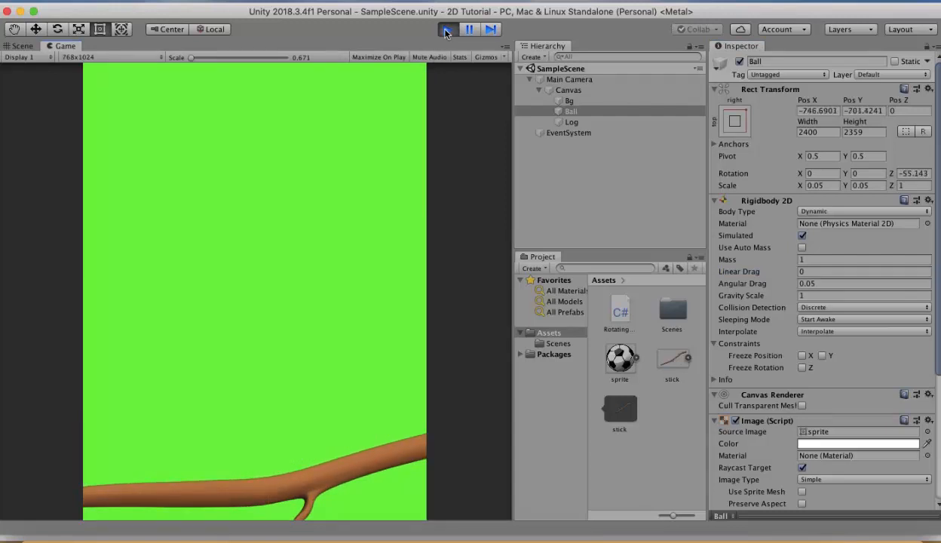
{"action": "left_click", "coordinate": [447, 30]}
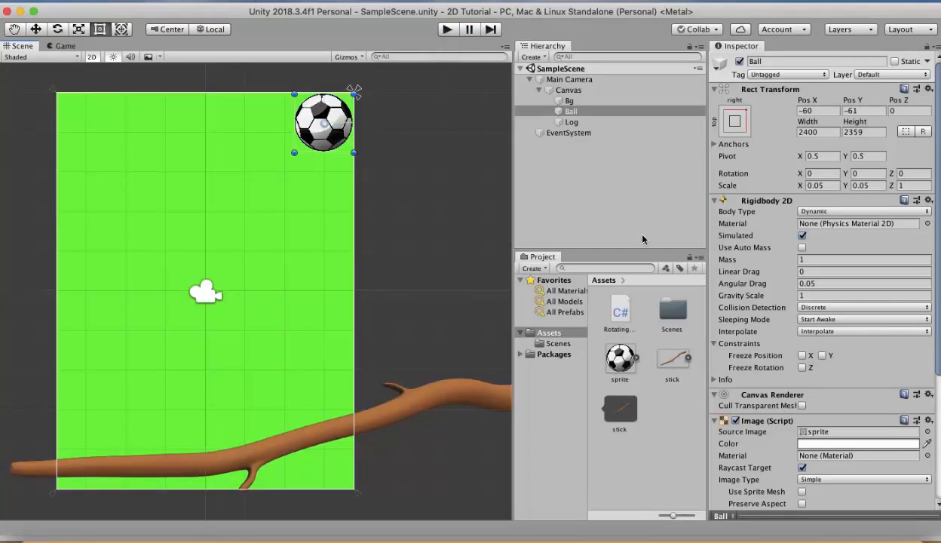
Set the Ball's Rigidbody 2D angular drag to 3 and run the scene to test its rolling
{"action": "left_click", "coordinate": [835, 284]}
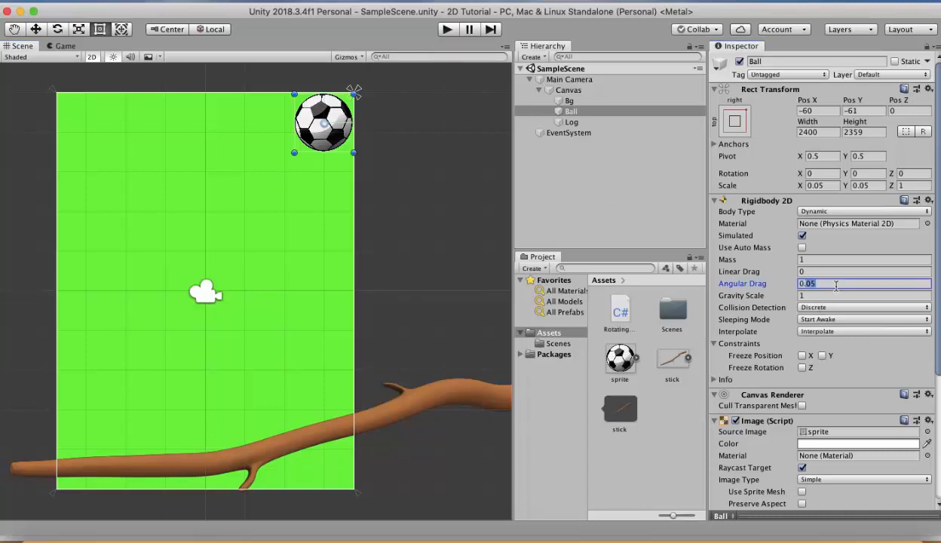
{"action": "key", "text": "BackSpace"}
{"action": "type", "text": "3"}
{"action": "left_click", "coordinate": [447, 30]}
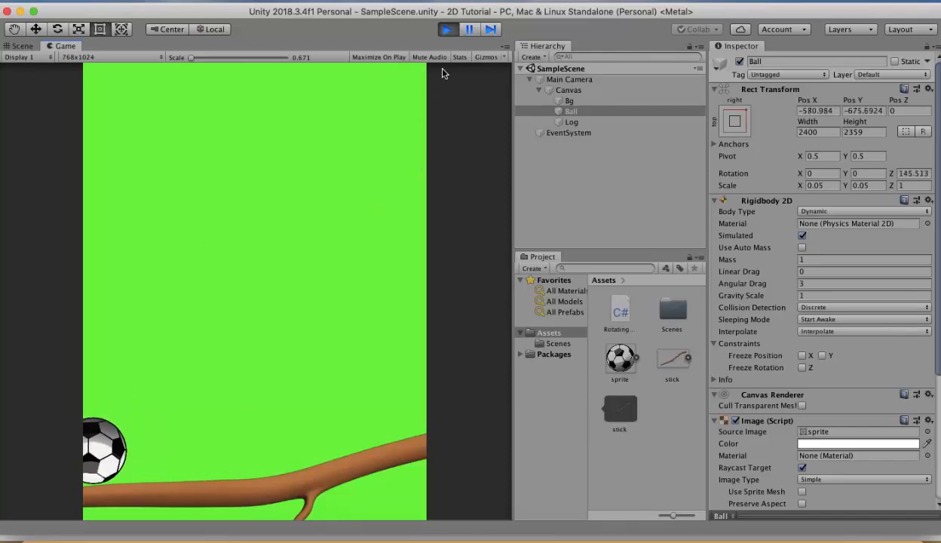
{"action": "left_click", "coordinate": [448, 30]}
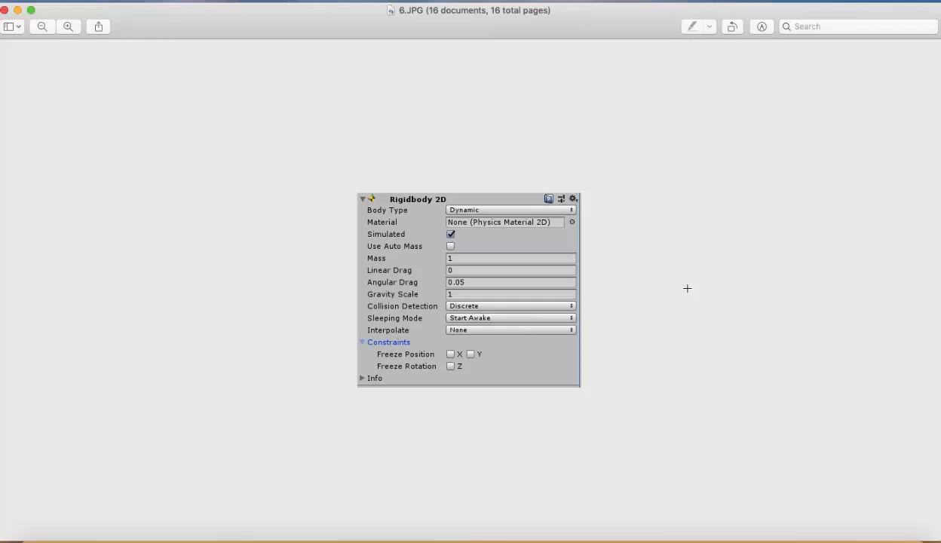
Return to Unity and play-test how the Ball falls with the current gravity scale
{"action": "key", "text": "super+Tab"}
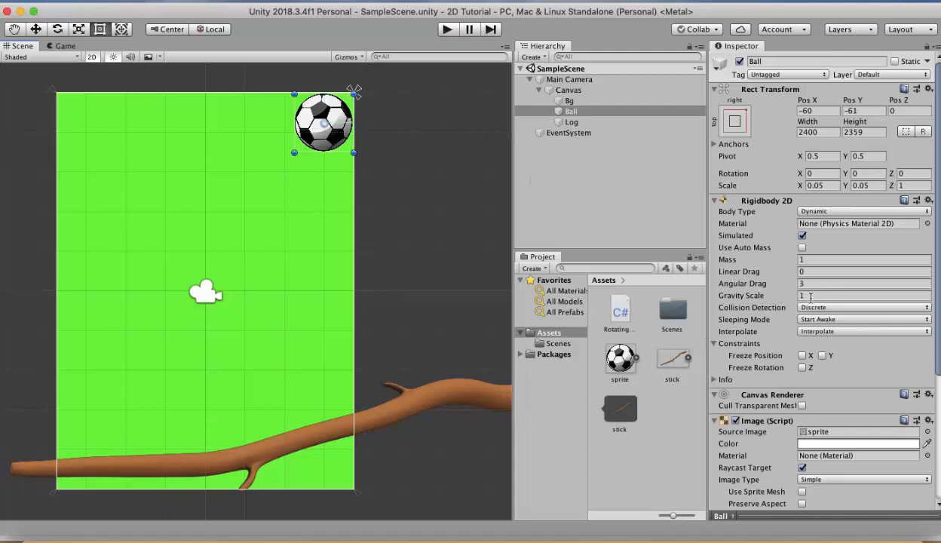
{"action": "left_click", "coordinate": [448, 30]}
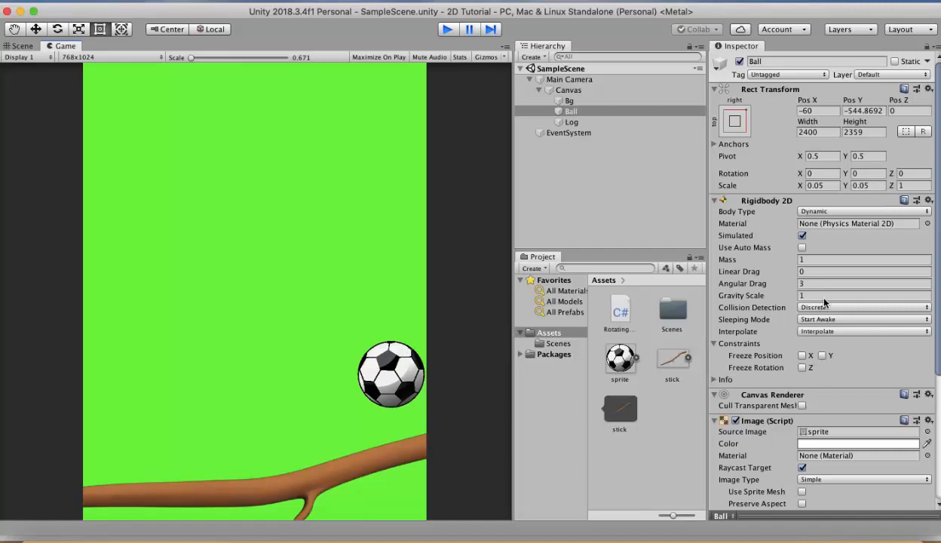
{"action": "key", "text": "super+p"}
Try a gravity scale of 0 on the Ball in play mode, and test again with the gravity scale restored to 1
{"action": "left_click", "coordinate": [825, 298]}
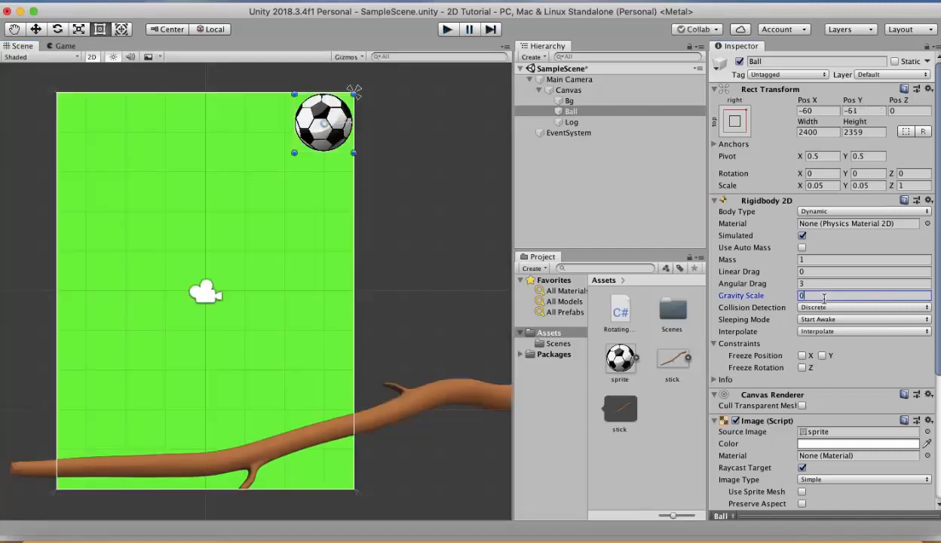
{"action": "type", "text": "0"}
{"action": "left_click", "coordinate": [448, 29]}
{"action": "left_click", "coordinate": [447, 29]}
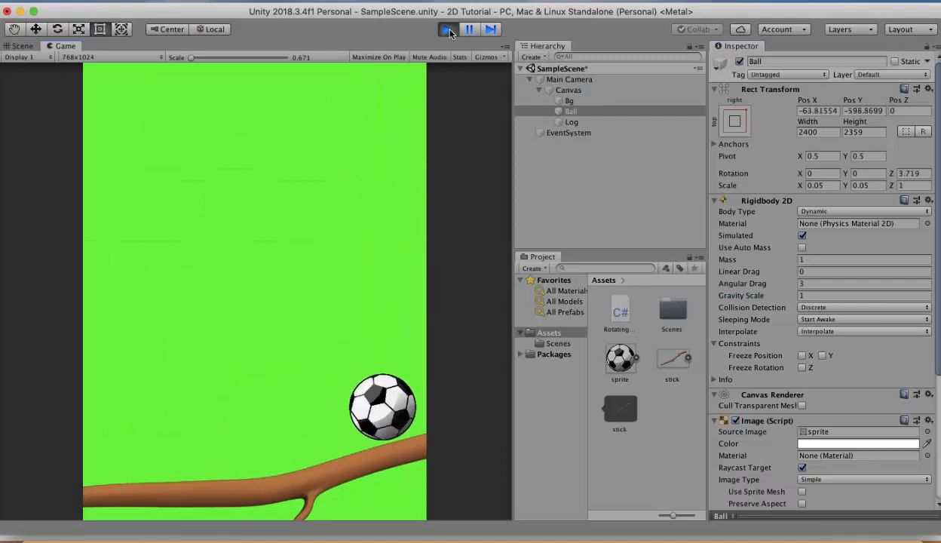
{"action": "left_click", "coordinate": [448, 29]}
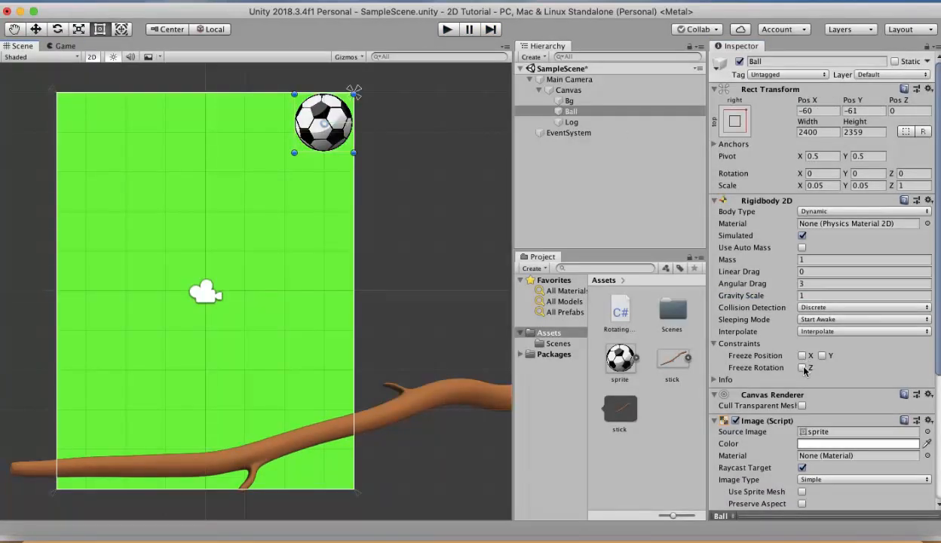
Freeze the Ball's Z rotation in the Rigidbody 2D constraints and play-test the scene
{"action": "left_click", "coordinate": [803, 368]}
{"action": "left_click", "coordinate": [447, 30]}
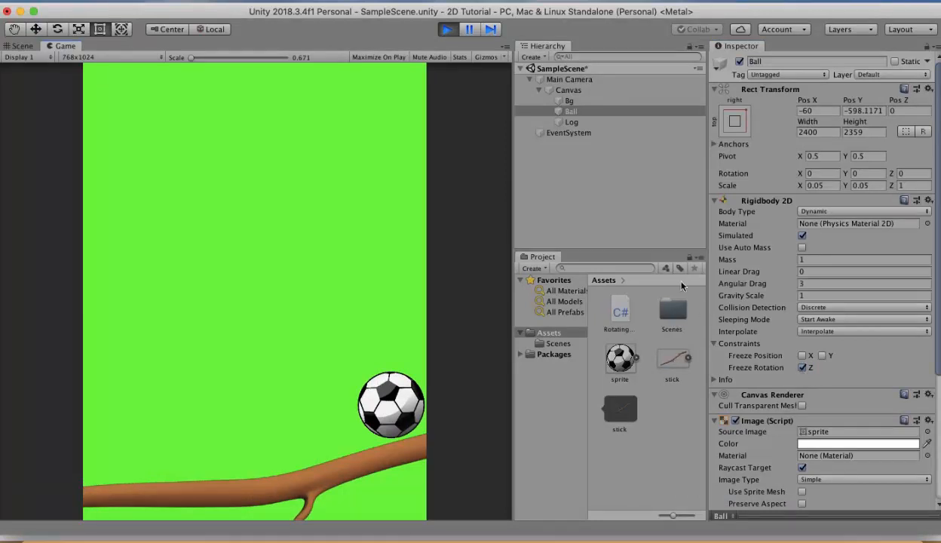
{"action": "key", "text": "super+p"}
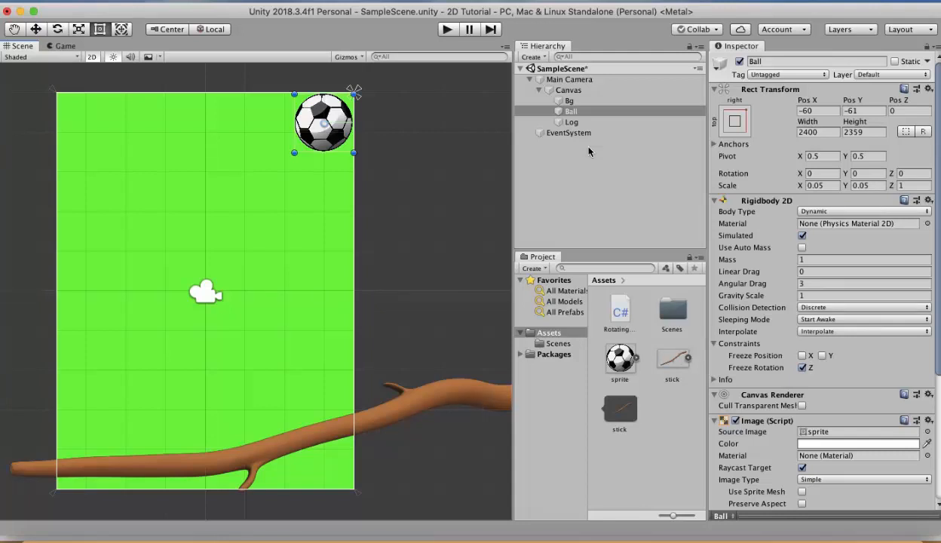
Change the Ball's Rigidbody 2D body type to Kinematic and play-test the scene
{"action": "left_click", "coordinate": [573, 112]}
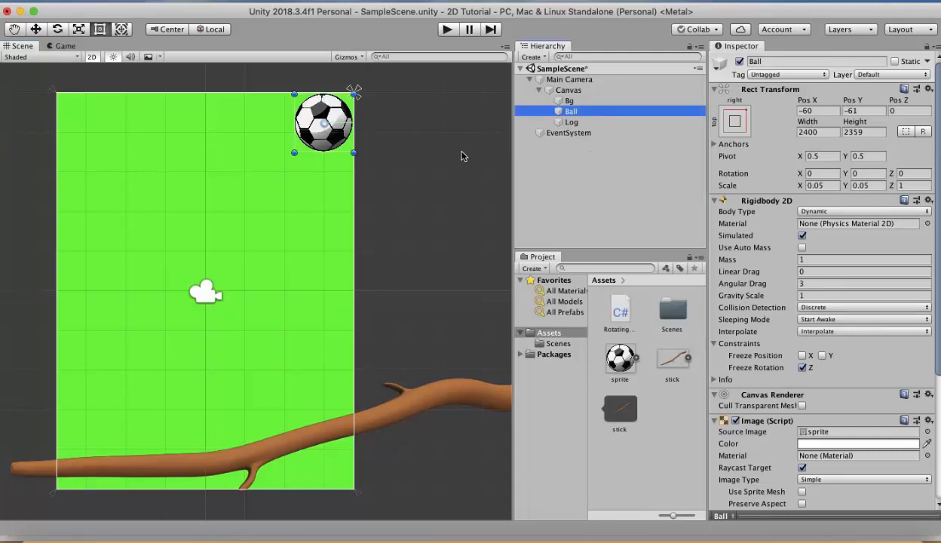
{"action": "left_click", "coordinate": [828, 212]}
{"action": "left_click", "coordinate": [843, 226]}
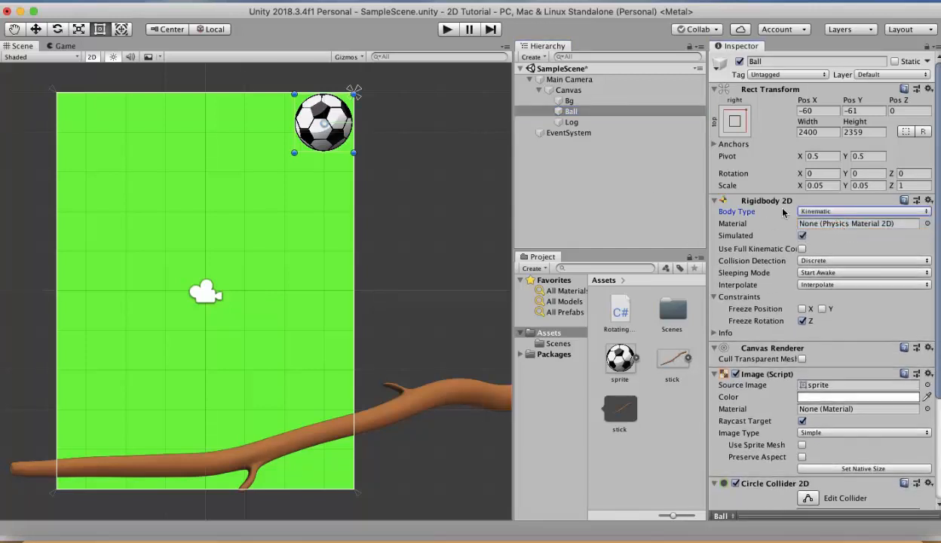
{"action": "left_click", "coordinate": [445, 28]}
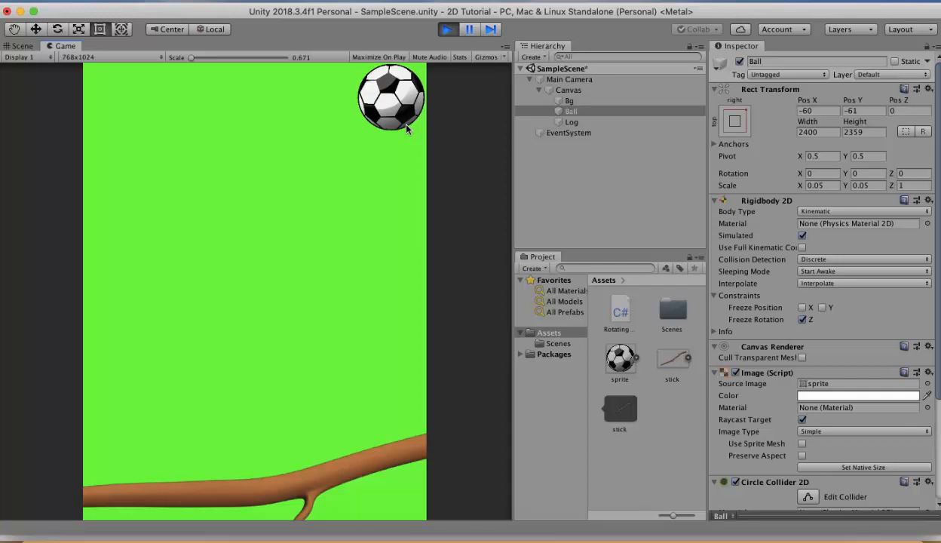
{"action": "left_click", "coordinate": [449, 31]}
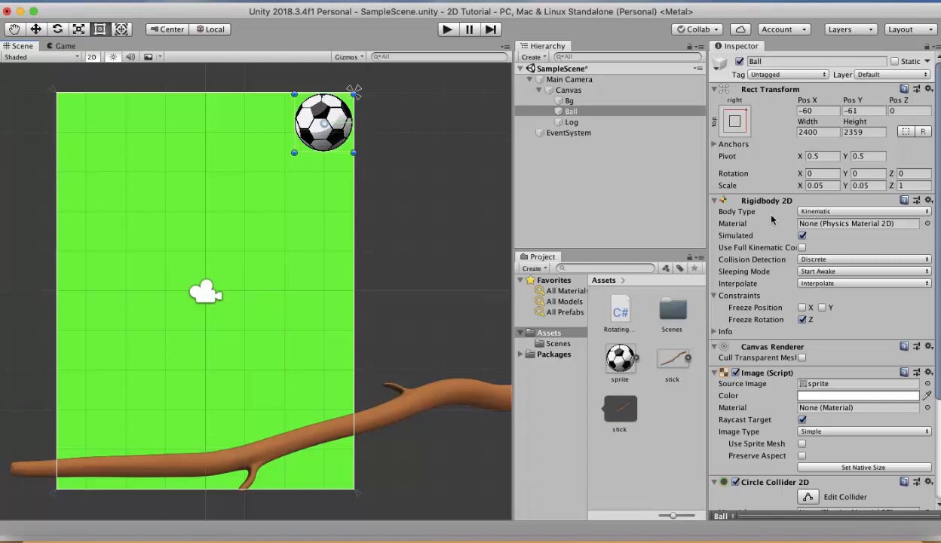
Open the Ball's body type options, and page through reference images 8.JPG to 12.jpeg in Preview
{"action": "left_click", "coordinate": [820, 214]}
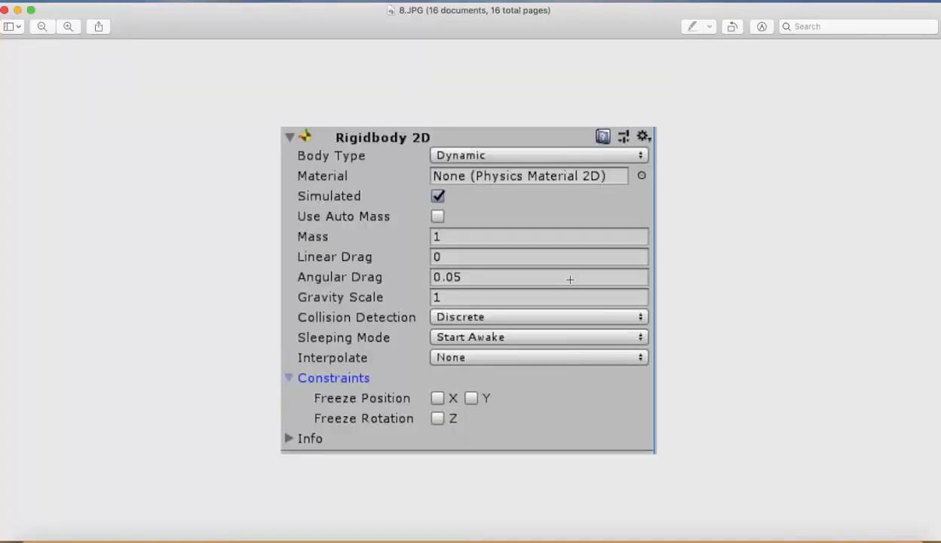
{"action": "key", "text": "Down"}
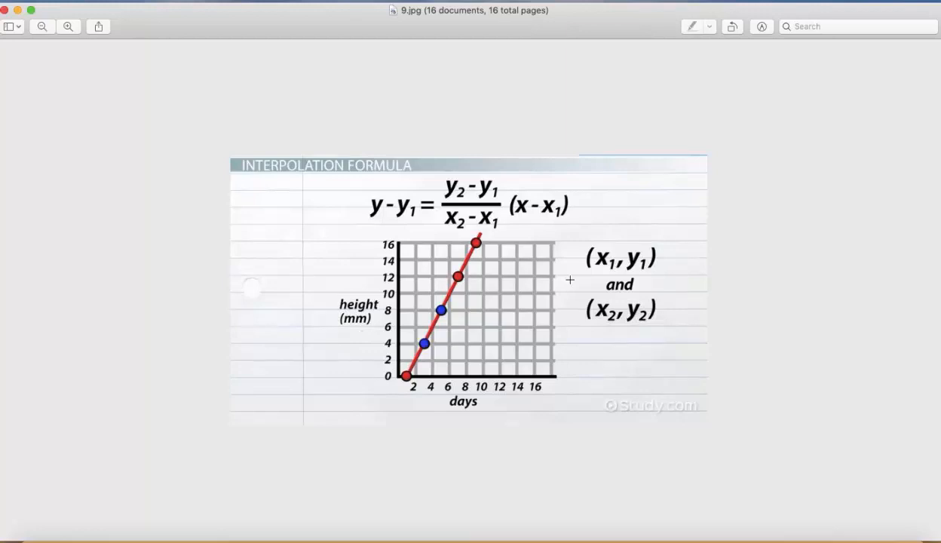
{"action": "key", "text": "Down"}
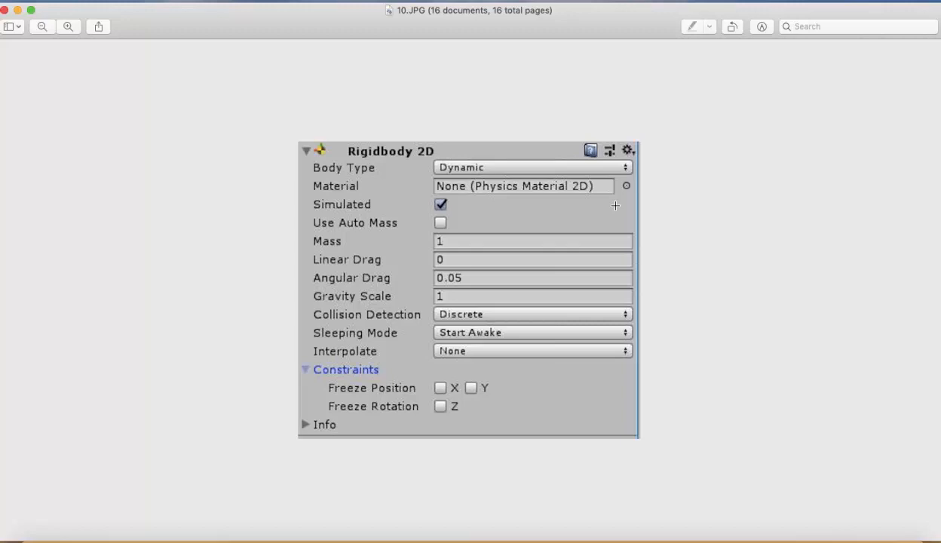
{"action": "key", "text": "Right"}
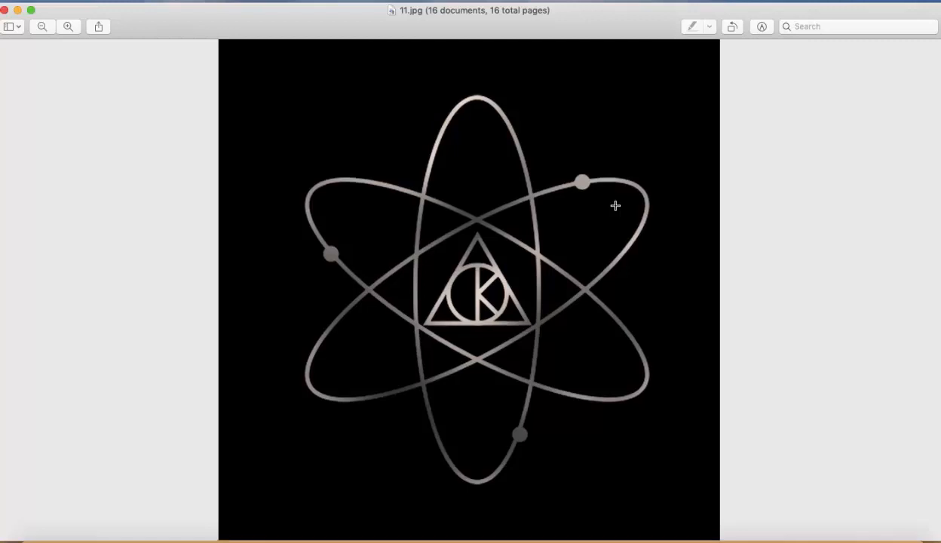
{"action": "key", "text": "Right"}
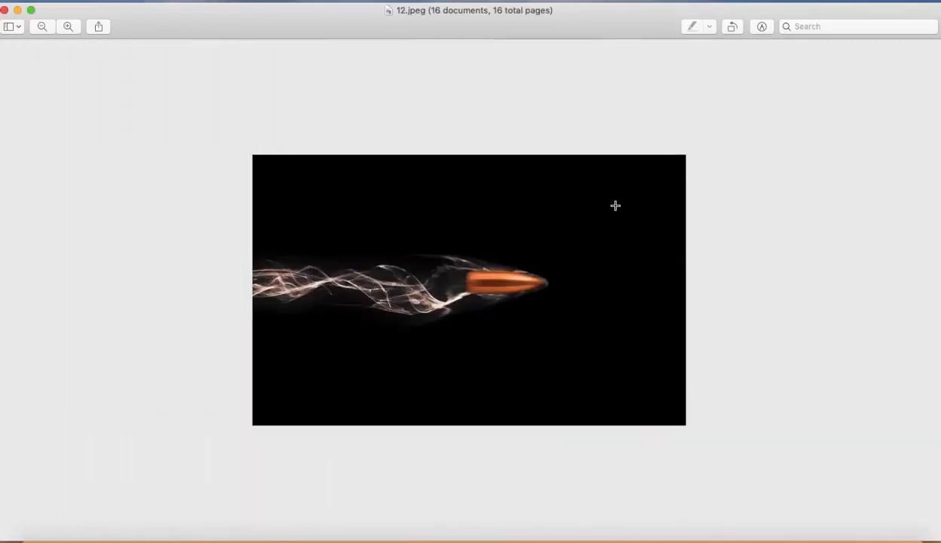